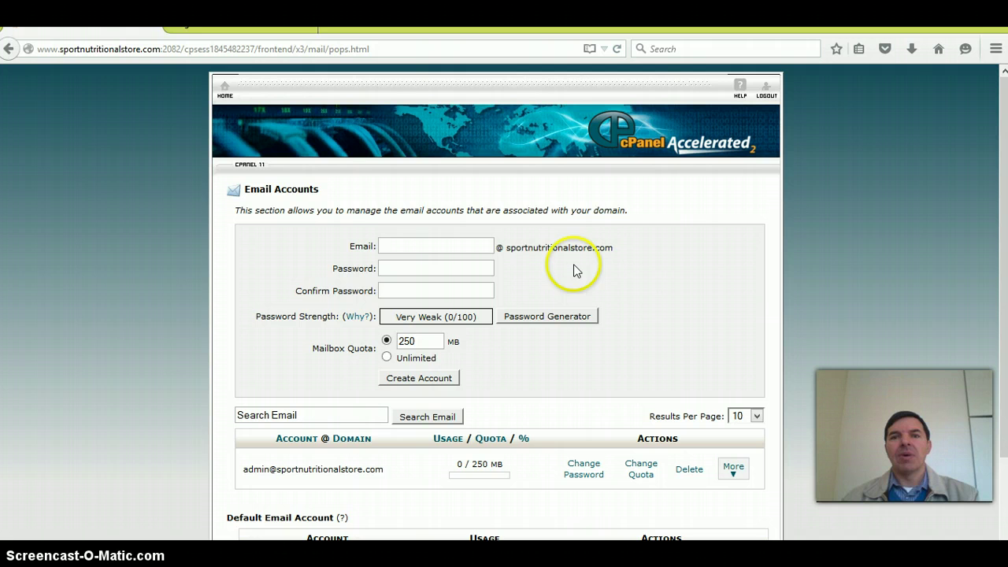
Create the store's admin mailbox in cPanel Email Accounts with a 250 MB quota
drag(530, 265, 587, 265)
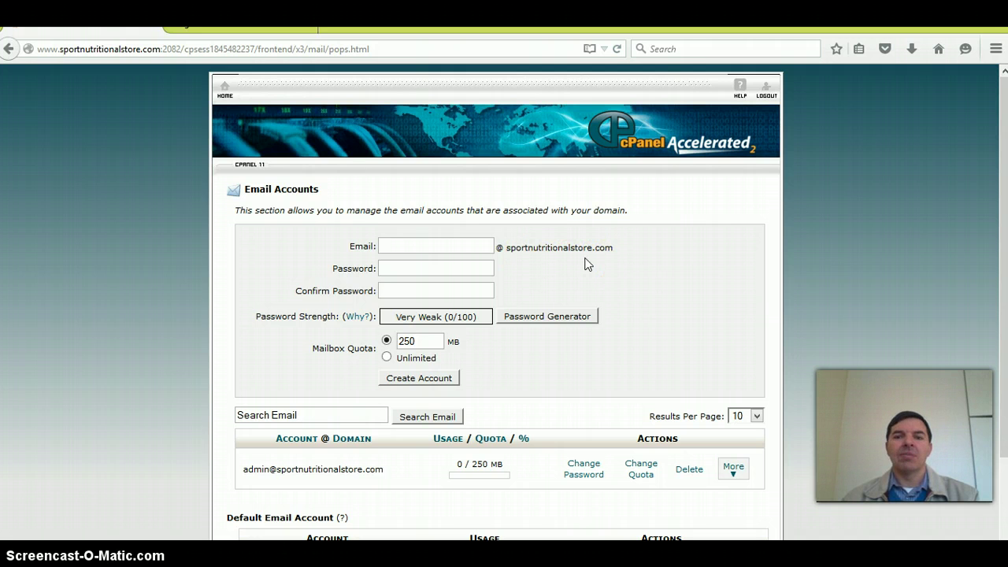
click(569, 263)
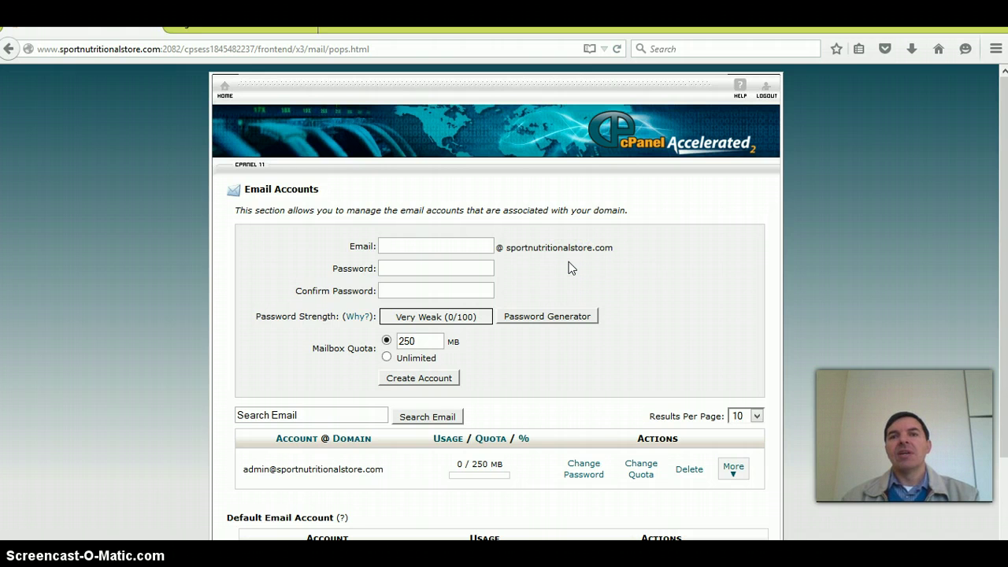
click(572, 254)
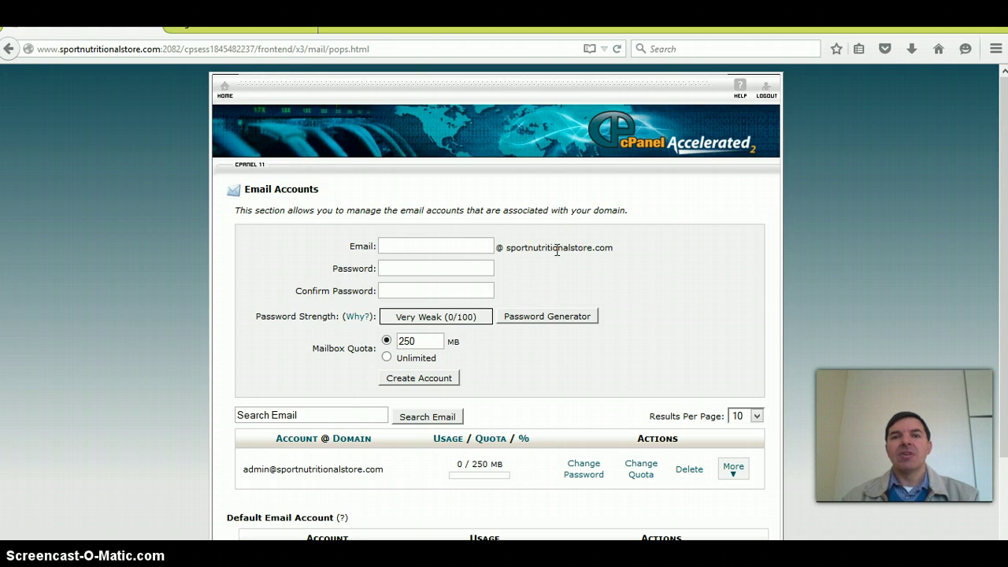
Search Google for 'thunderbird' using the suggestion after typing 'thunder'
click(264, 32)
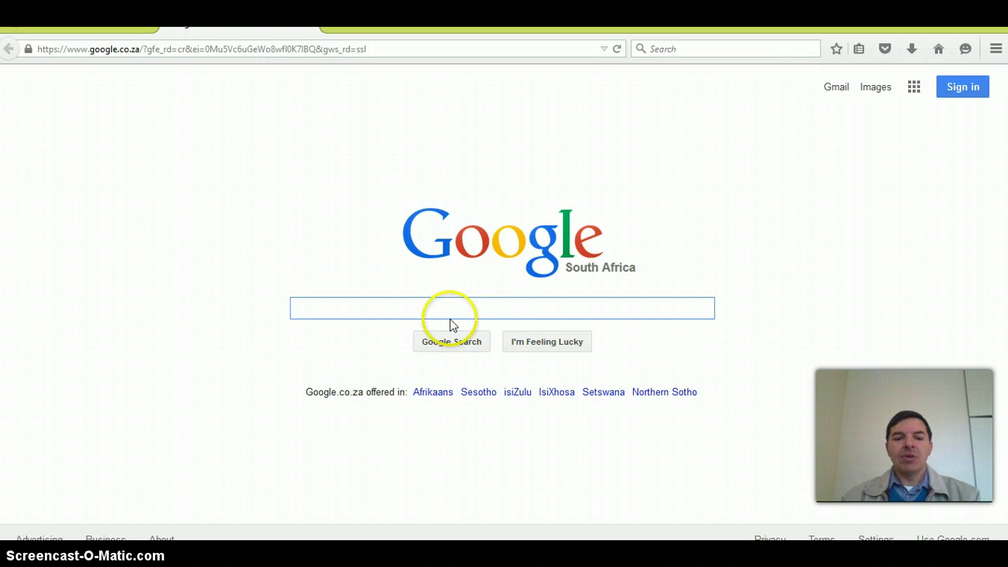
text(thunf)
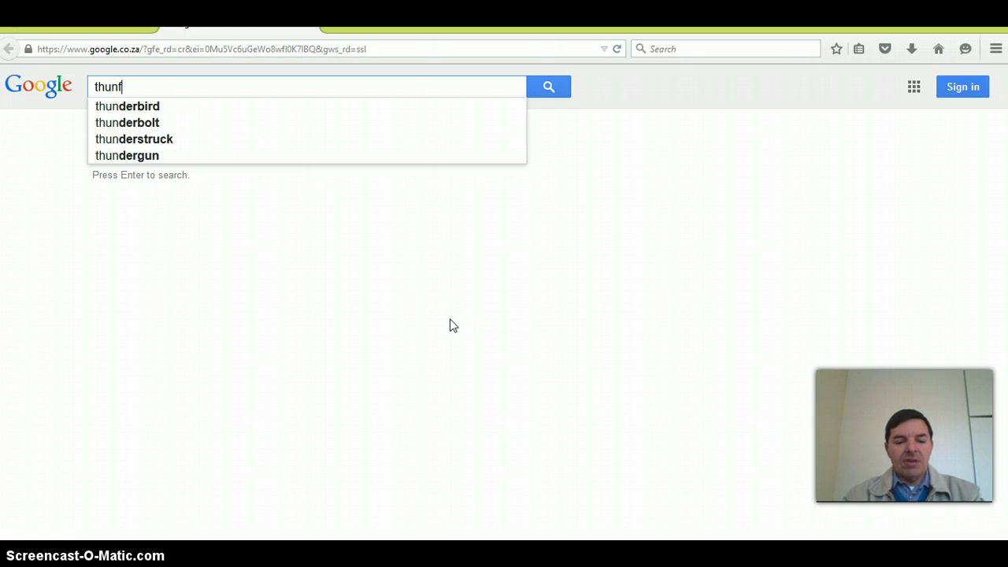
key(BackSpace)
text(der)
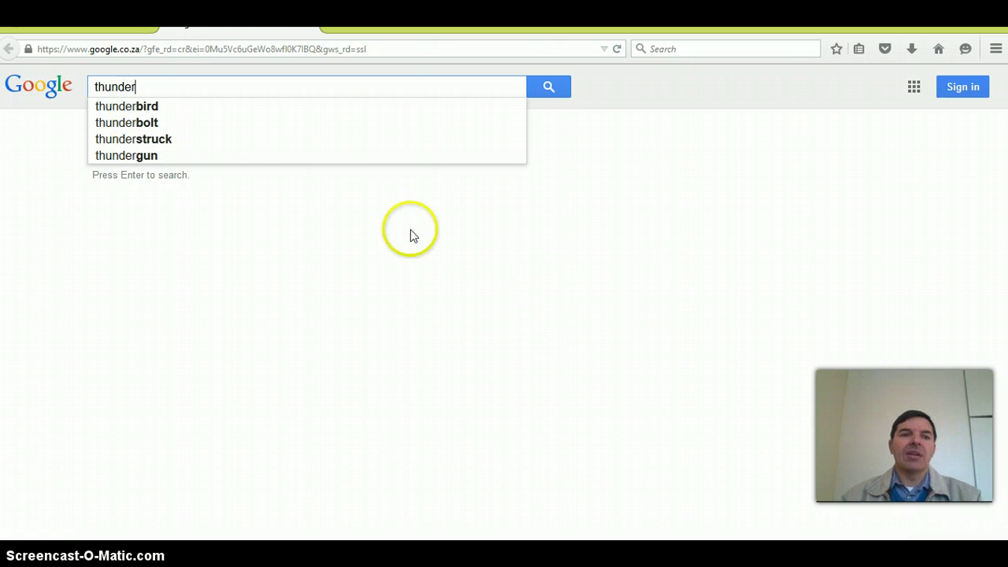
click(127, 105)
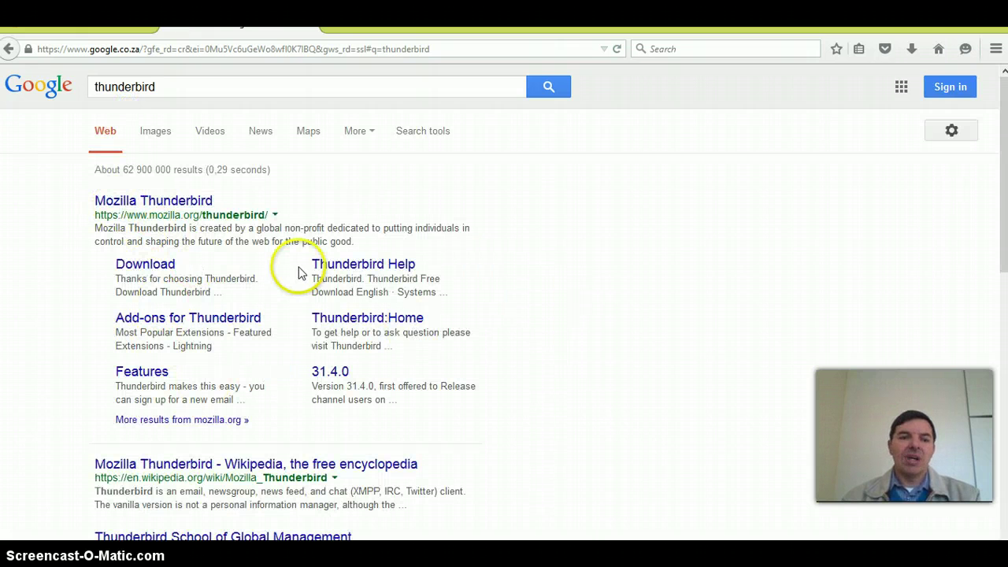
Download Thunderbird 38.1.0 for Windows (English), then switch to the Thunderbird mail window
click(142, 267)
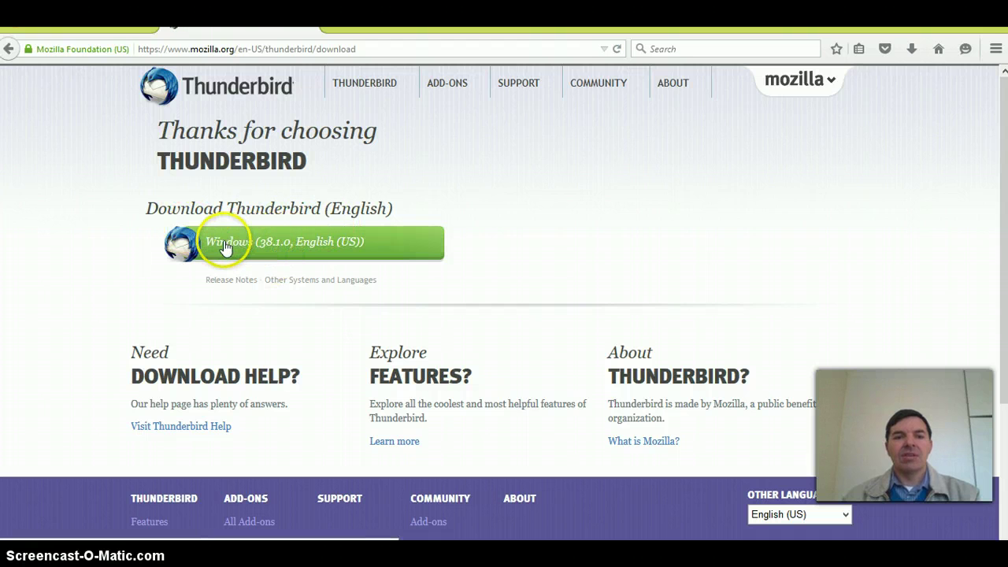
click(281, 243)
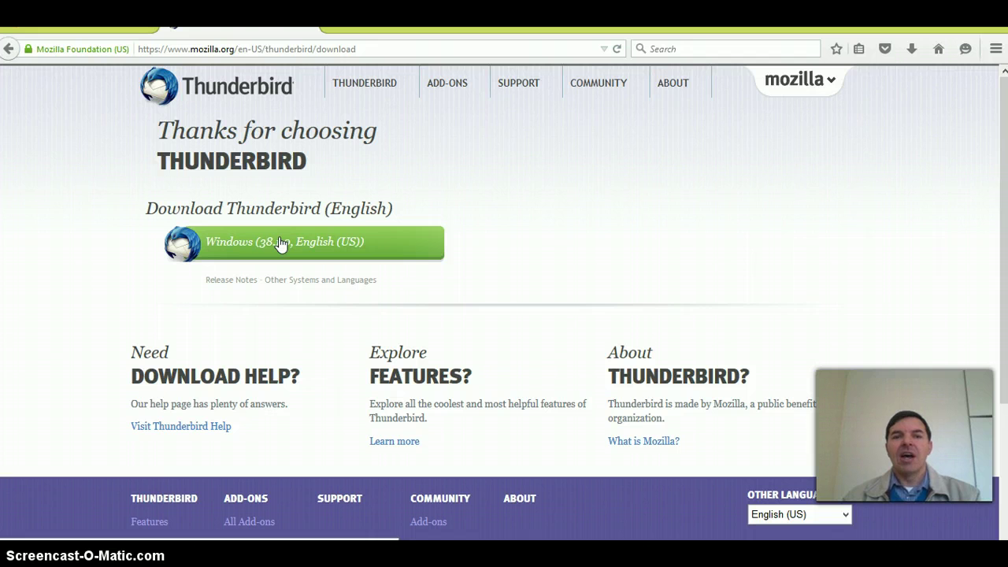
click(290, 238)
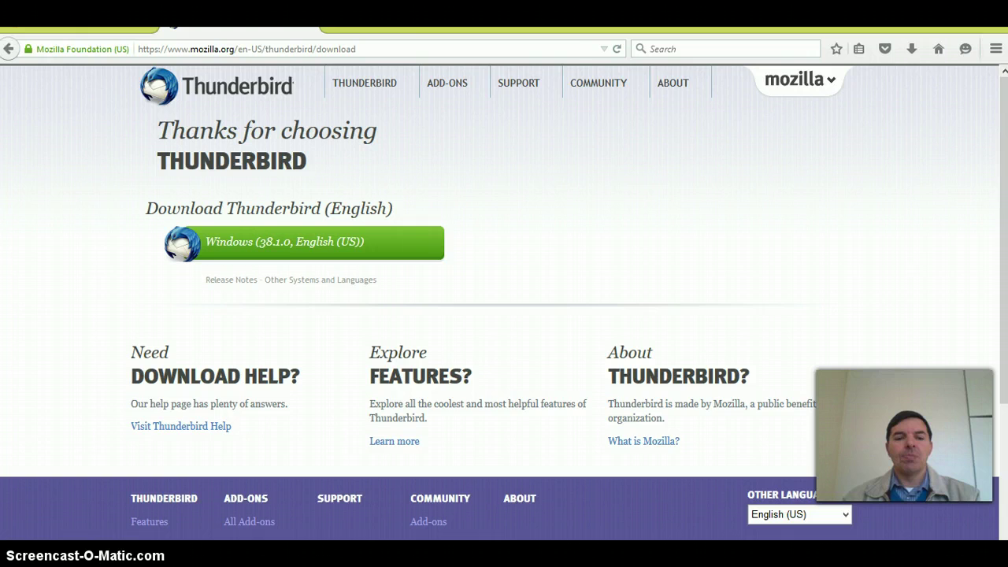
click(303, 492)
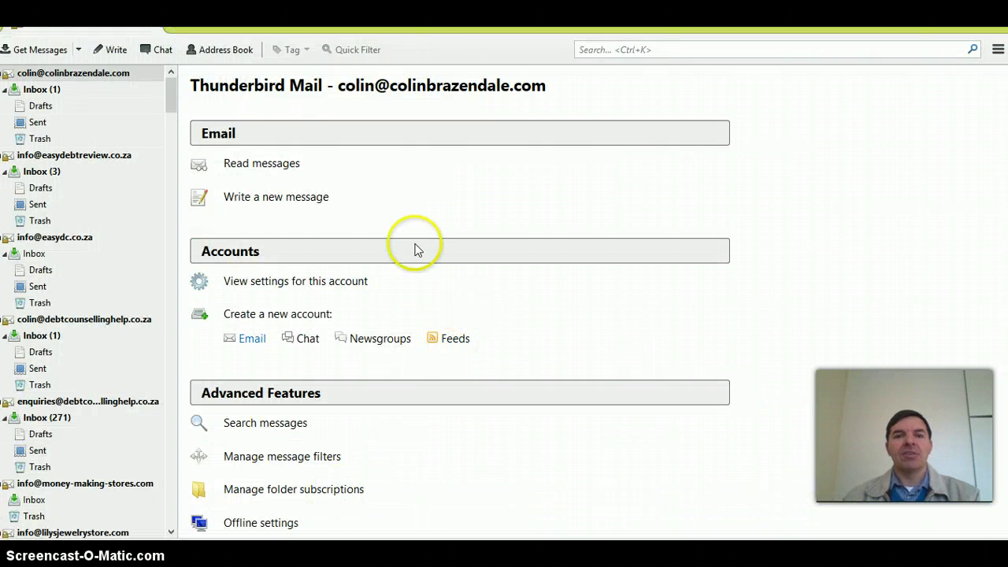
Start a new Email account and skip the offer to use an existing address
click(55, 76)
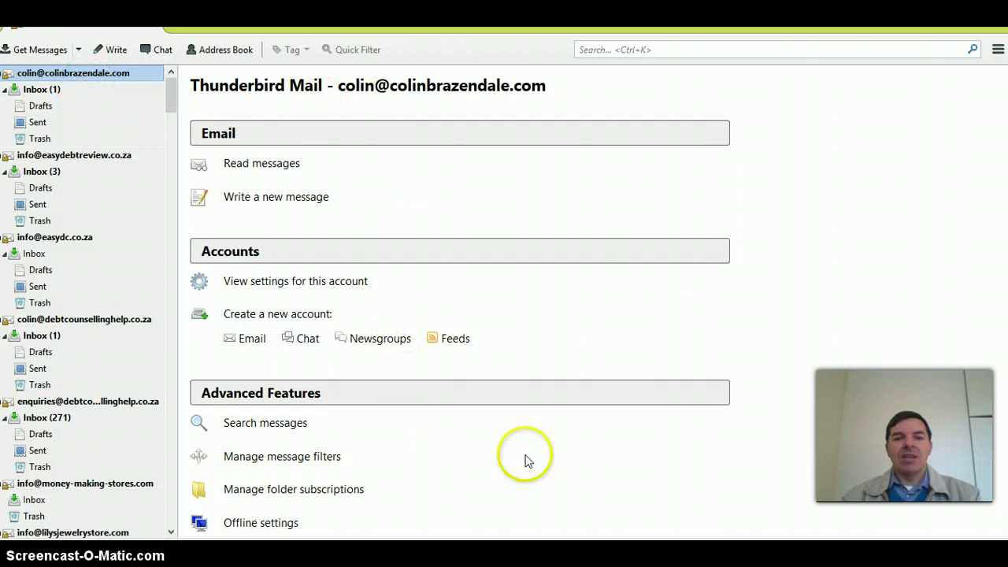
click(254, 340)
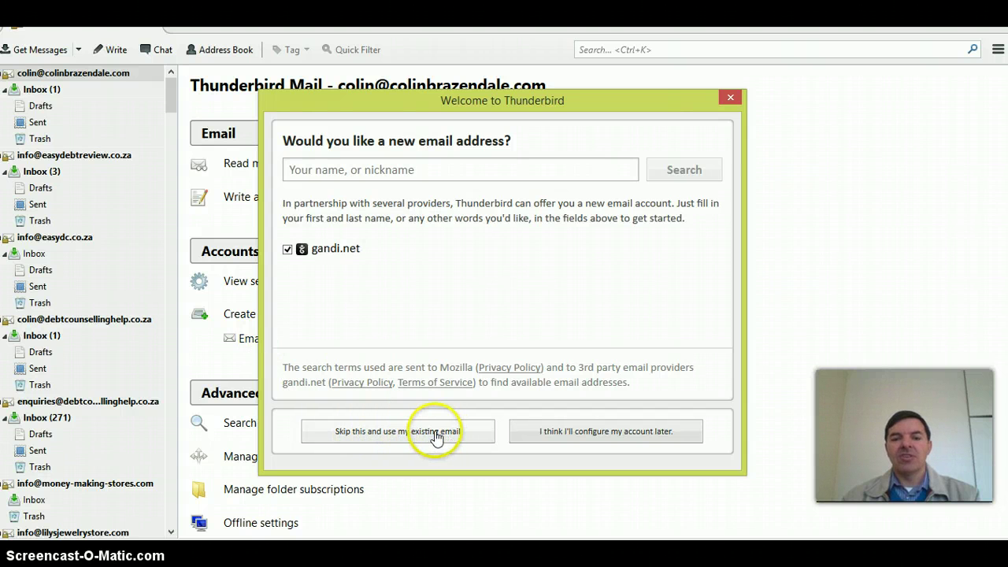
click(436, 438)
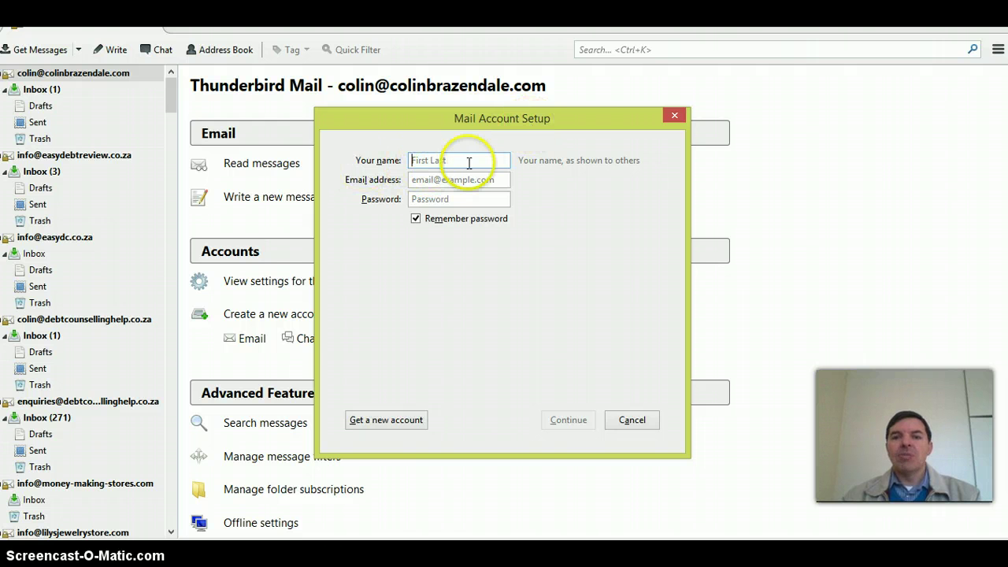
Copy the admin email address from spreadsheet cell E2
click(456, 539)
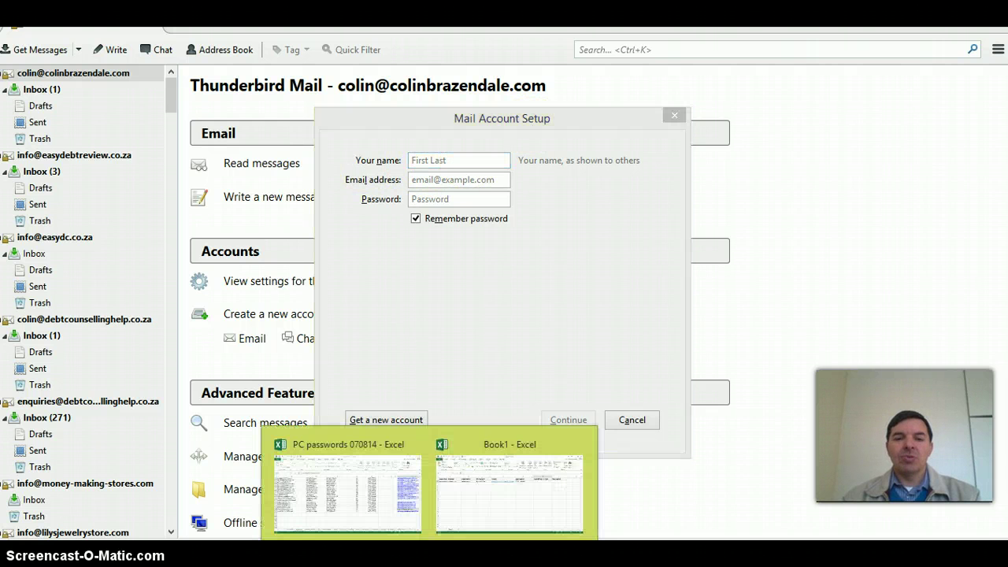
click(488, 487)
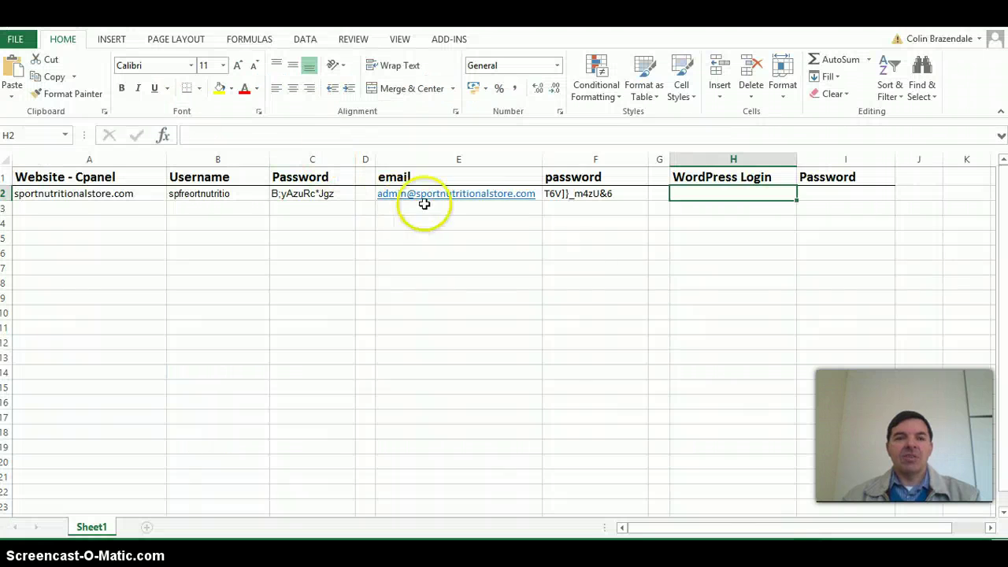
click(549, 194)
key(Left)
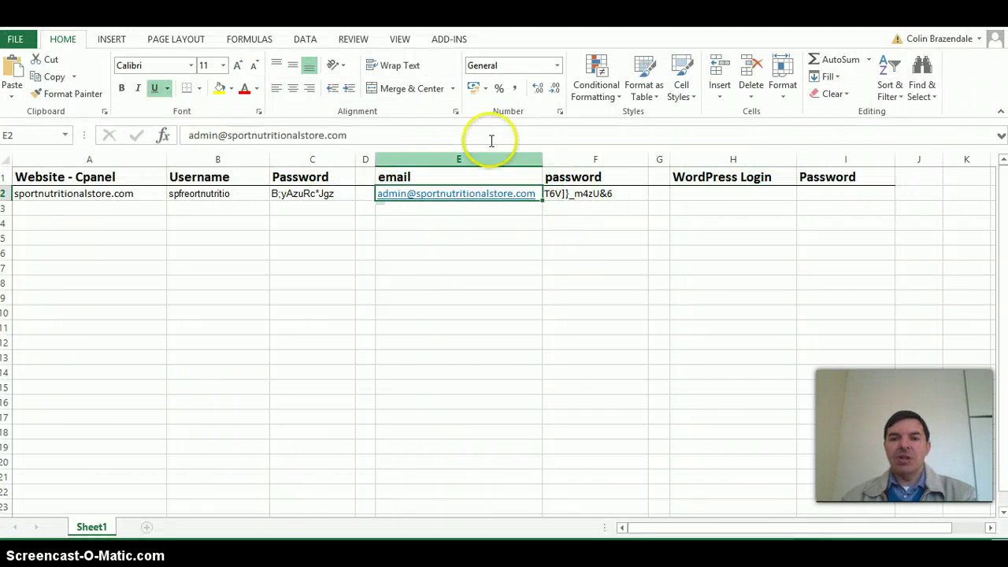
drag(348, 134, 182, 134)
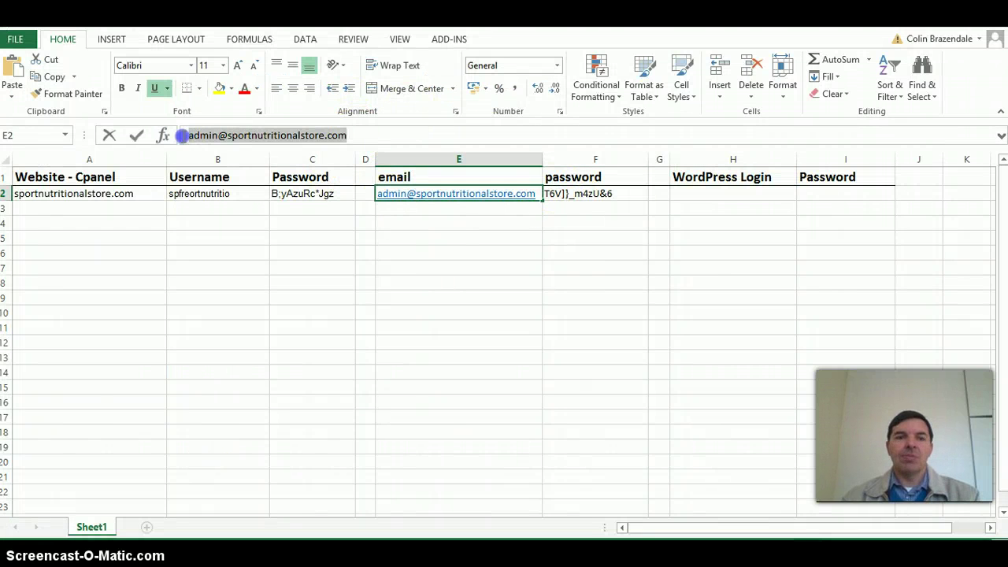
right_click(234, 135)
click(270, 164)
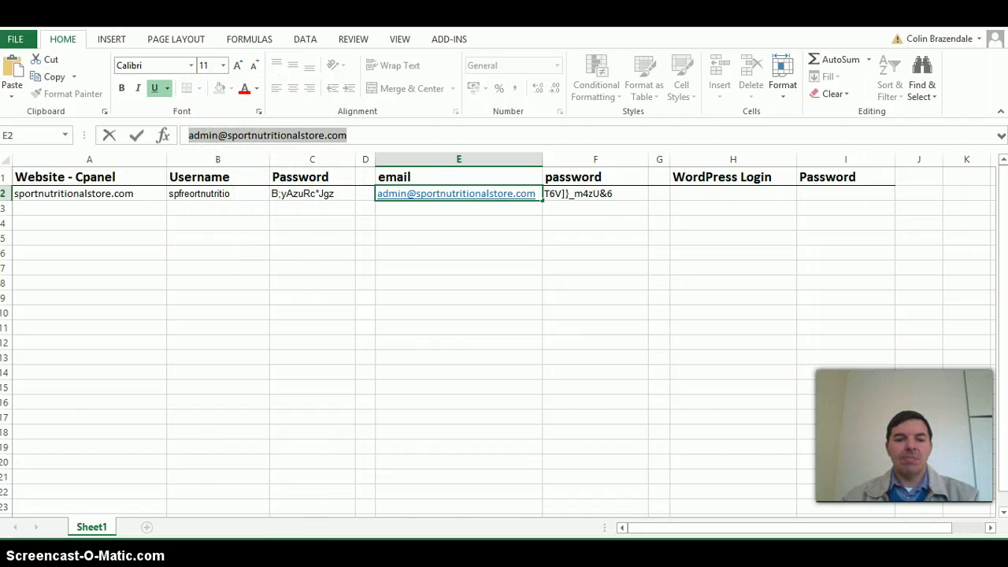
Paste the admin address into both Your name and Email address fields
click(369, 433)
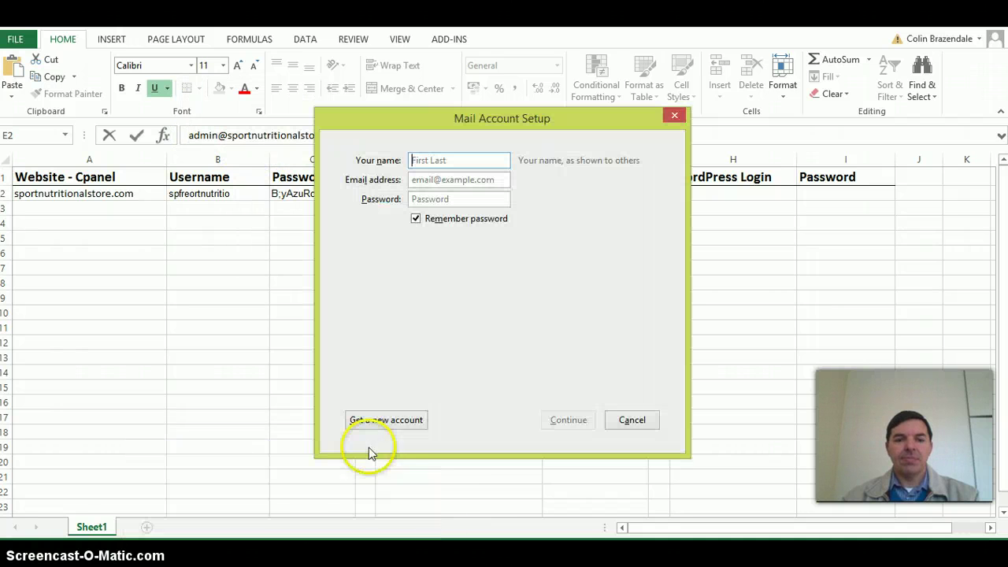
key(ctrl+v)
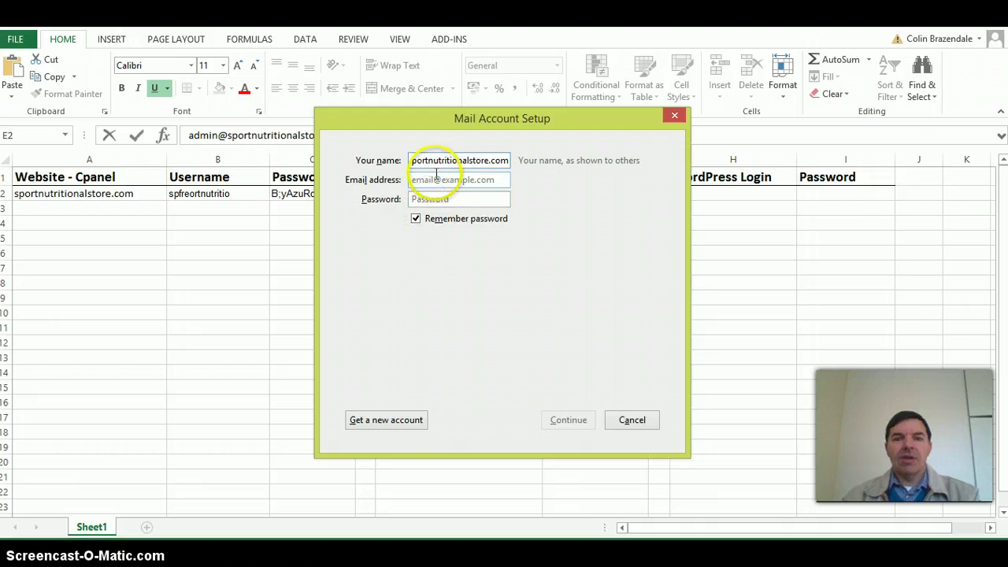
click(425, 180)
key(ctrl+v)
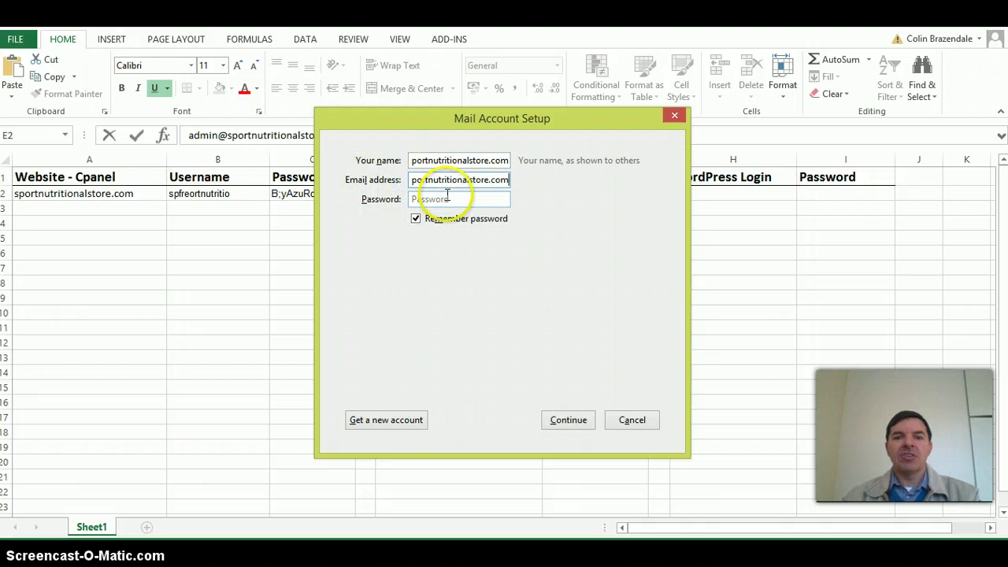
click(379, 176)
click(441, 161)
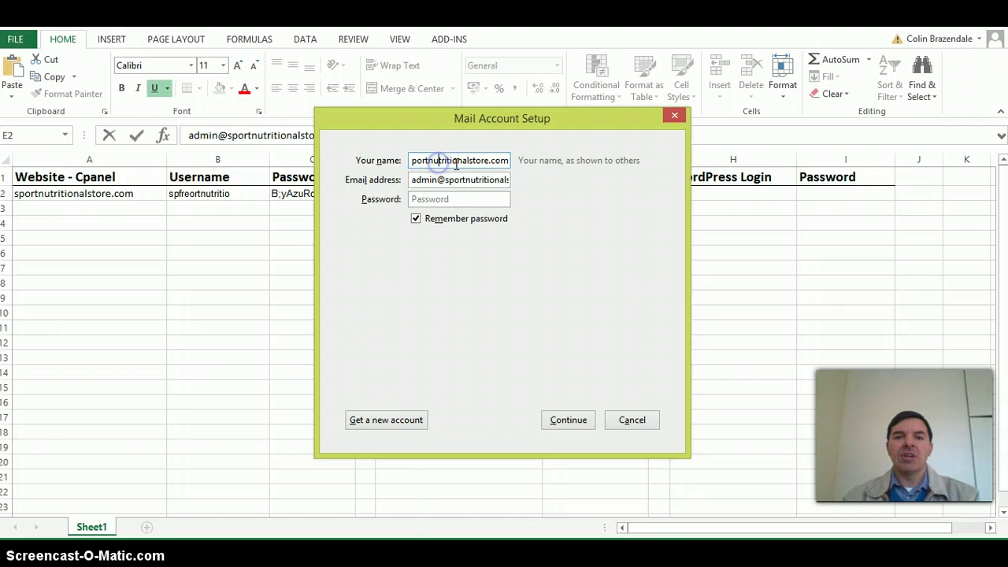
click(382, 157)
click(449, 200)
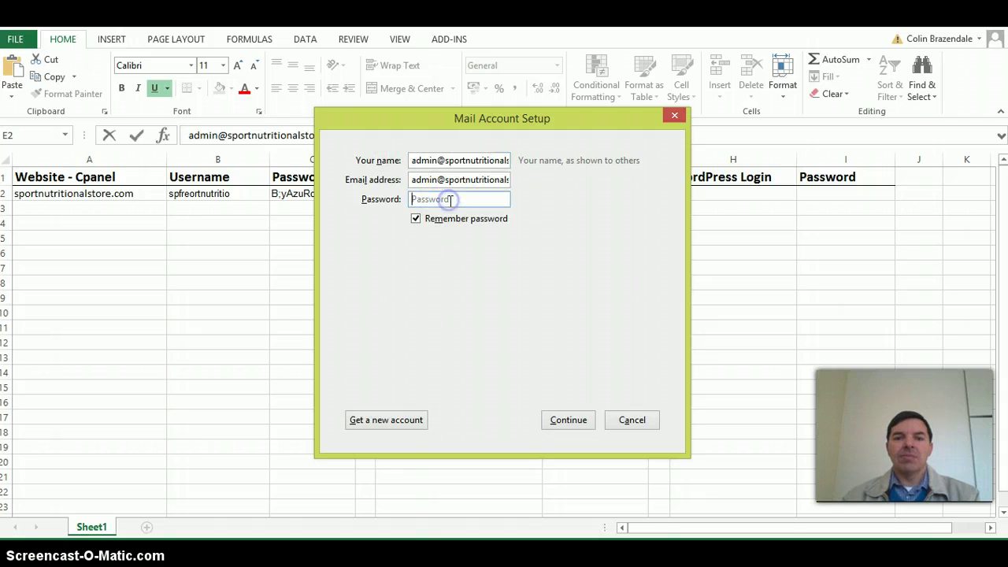
Copy the password from cell F2 and paste it into the Password field
click(276, 412)
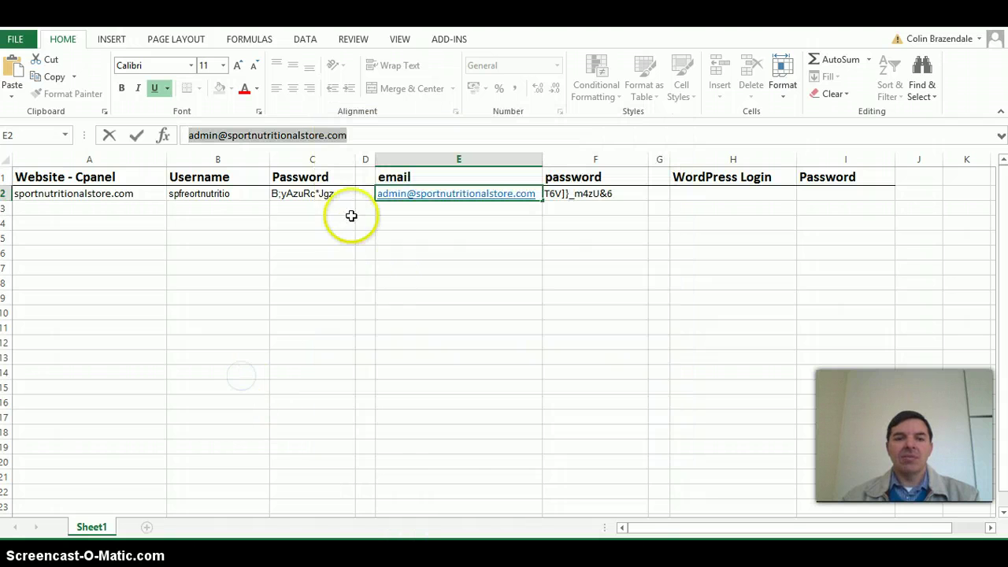
click(573, 195)
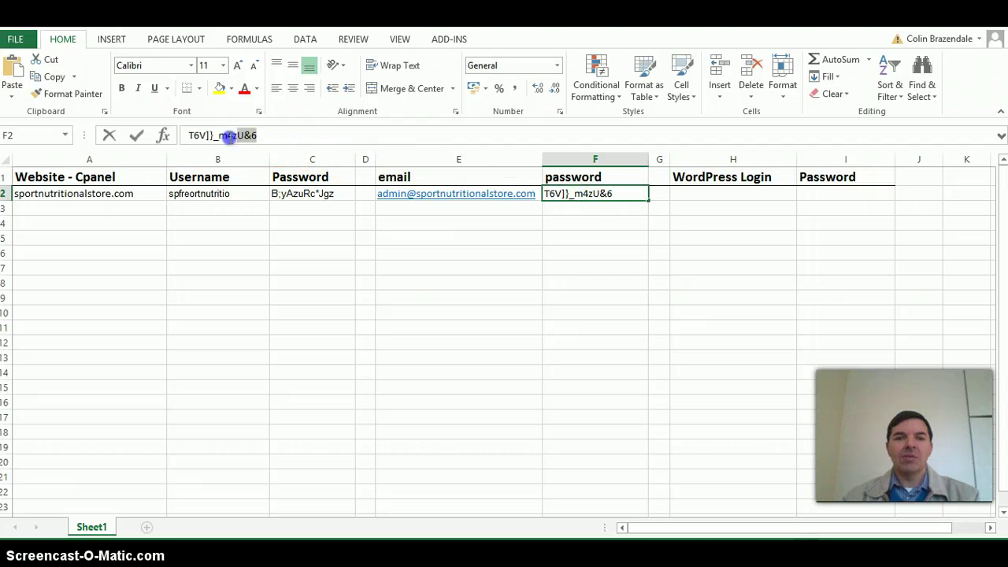
drag(258, 135, 188, 136)
right_click(212, 138)
click(247, 165)
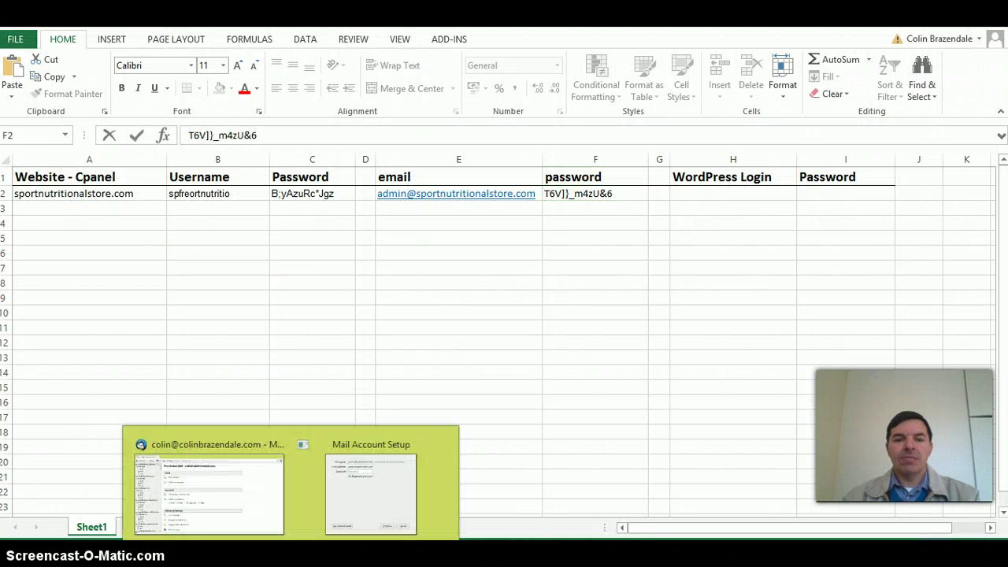
click(355, 506)
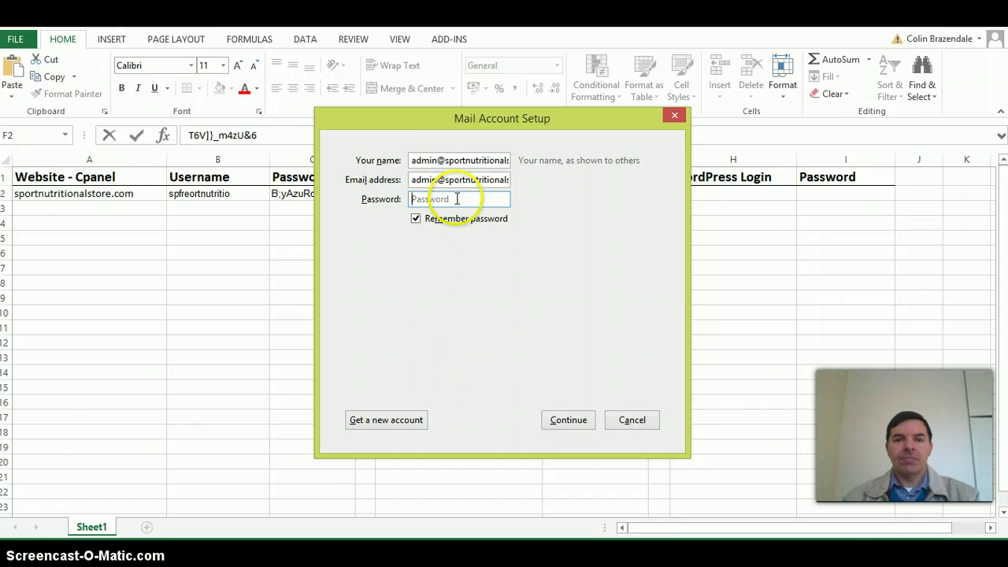
key(ctrl+v)
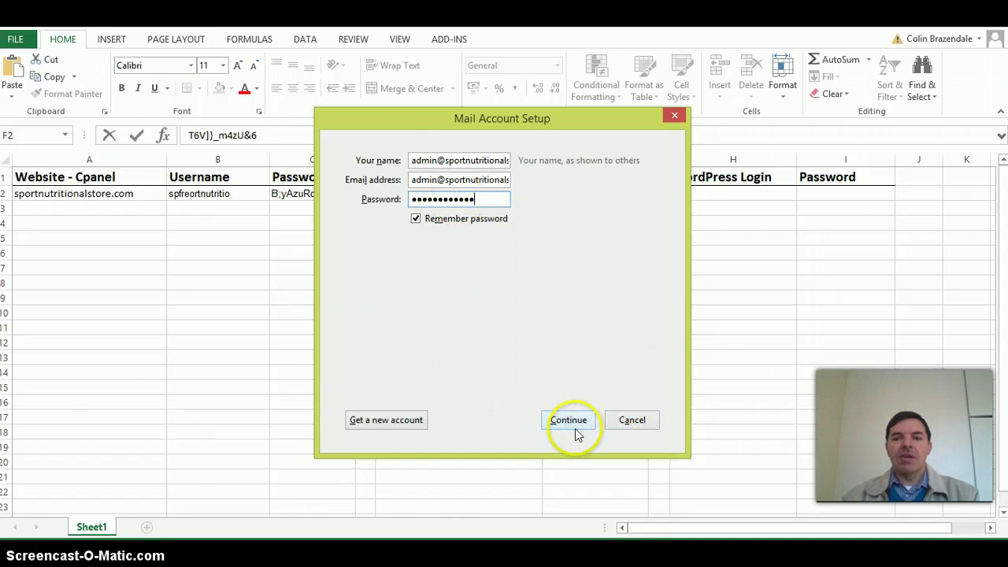
Accept the auto-detected POP3/SMTP SSL settings on demeter.jcwdns.biz and finish the account setup
click(568, 422)
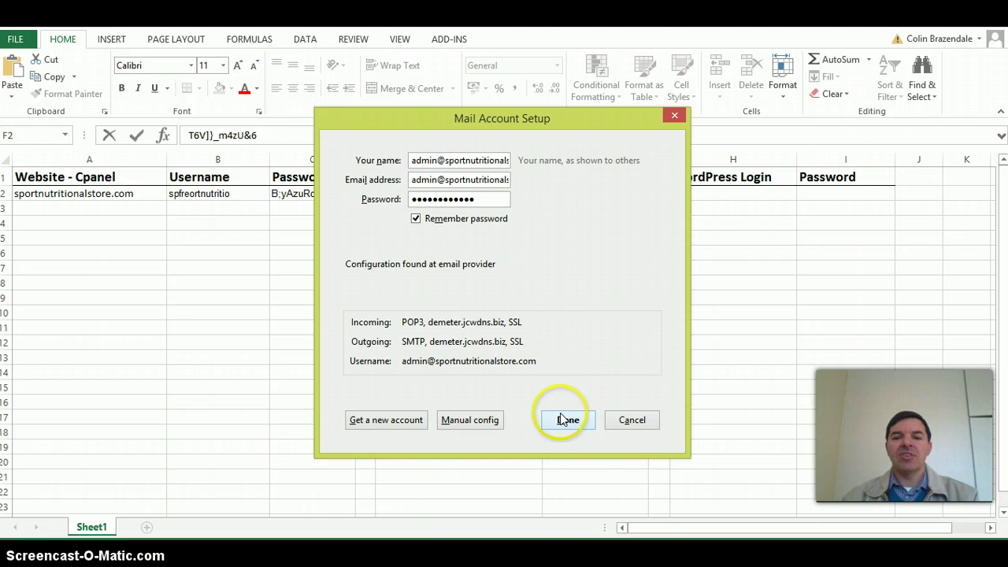
click(497, 327)
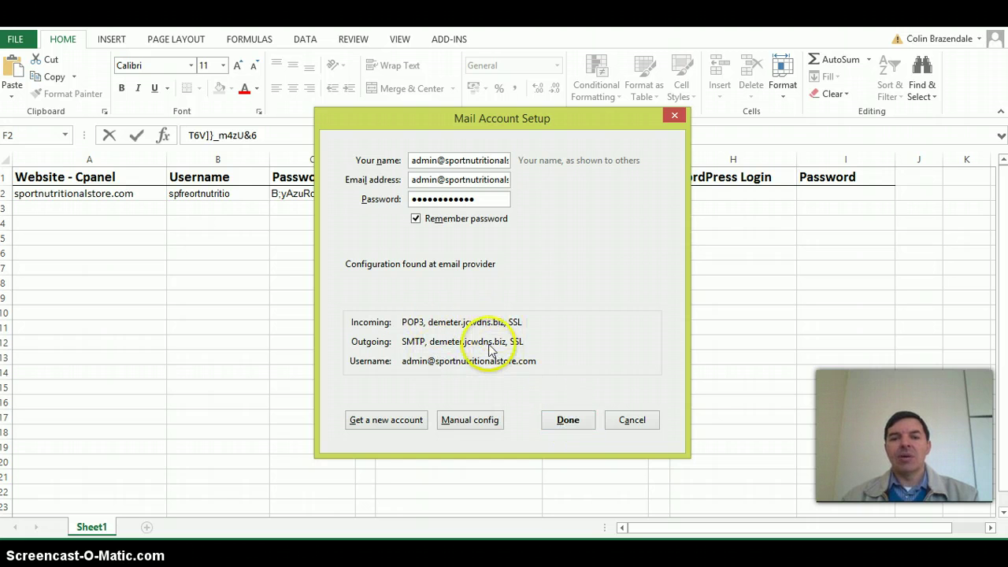
click(568, 421)
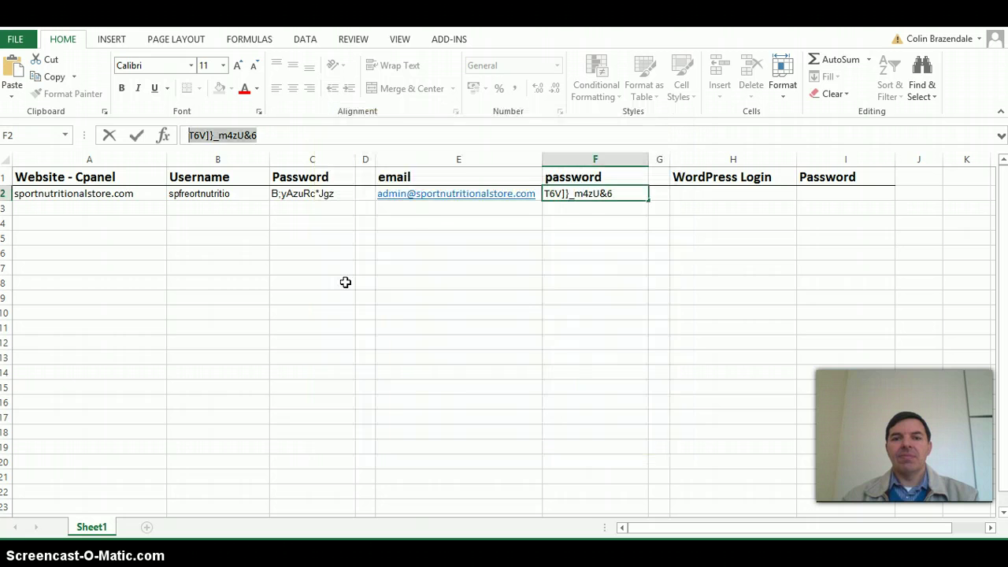
Open the new admin account's empty Inbox from the Thunderbird folder pane
click(331, 551)
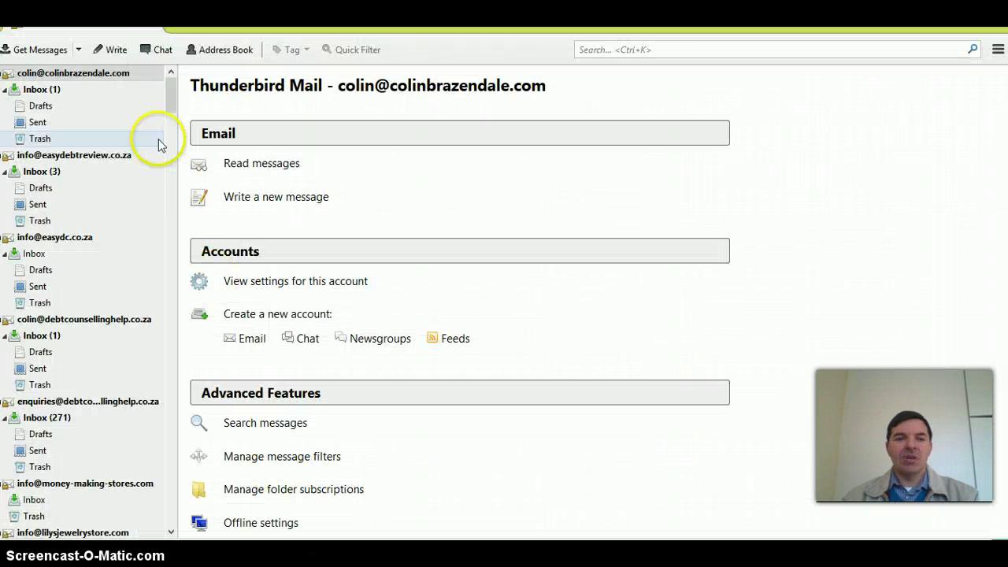
drag(172, 99, 172, 510)
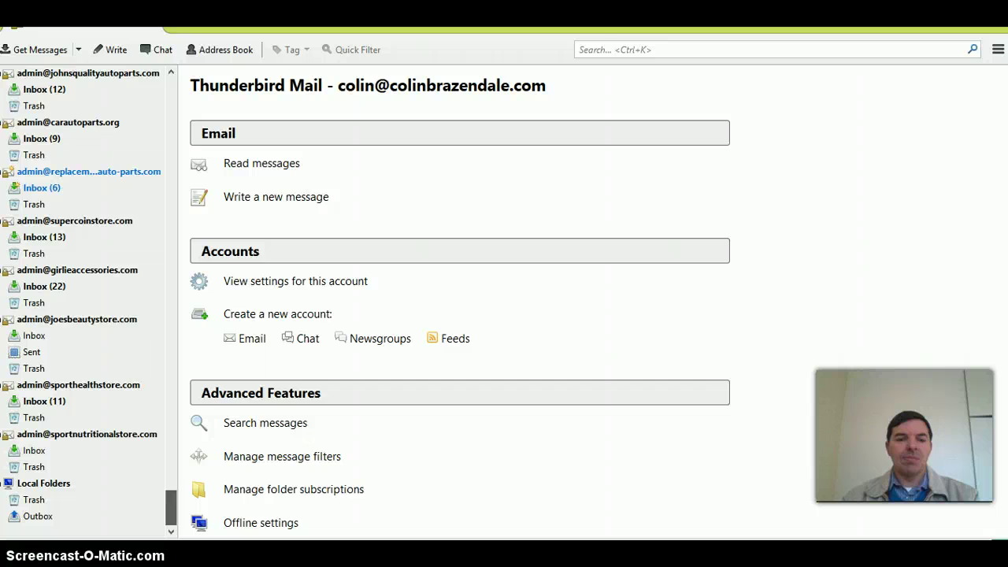
click(55, 434)
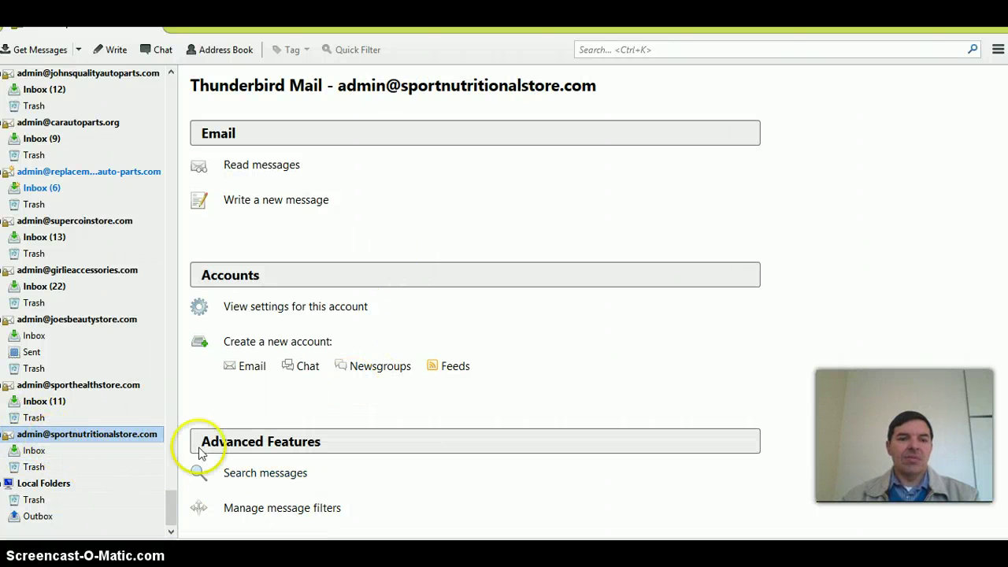
click(39, 450)
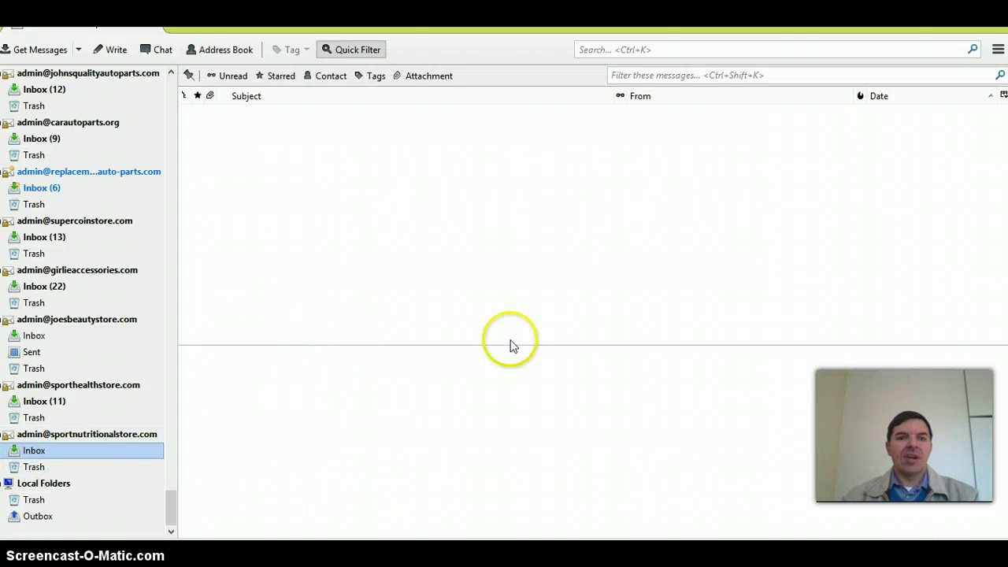